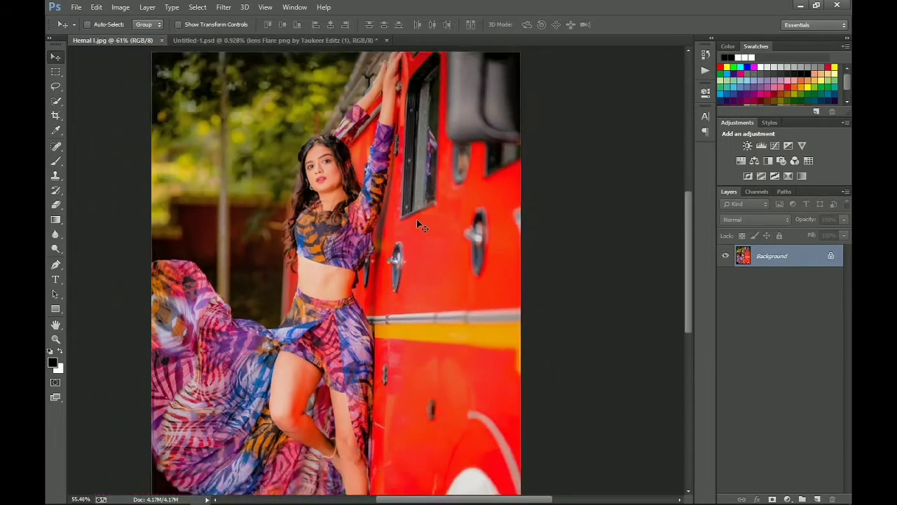
Duplicate the Background layer of the portrait photo.
{"action": "scroll", "coordinate": [415, 218], "scroll_direction": "up", "scroll_amount": 2}
{"action": "scroll", "coordinate": [415, 218], "scroll_direction": "up", "scroll_amount": 2}
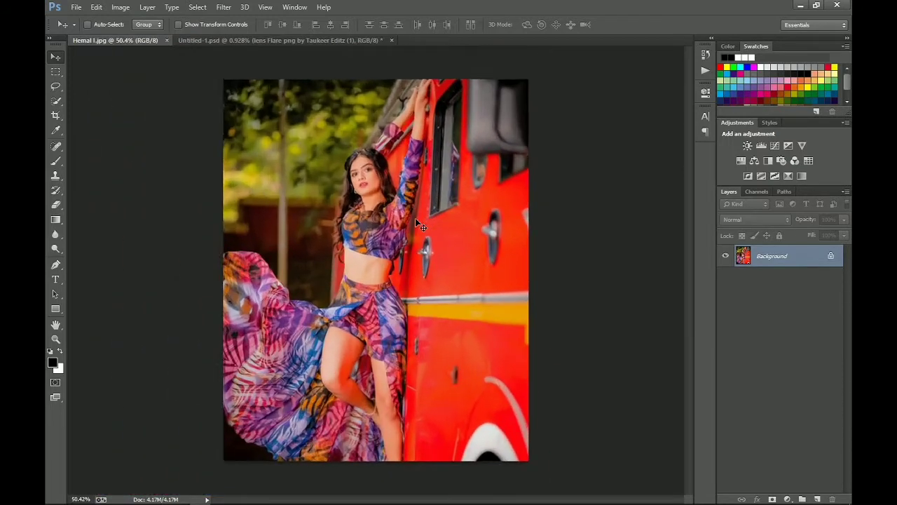
{"action": "key", "text": "ctrl+j"}
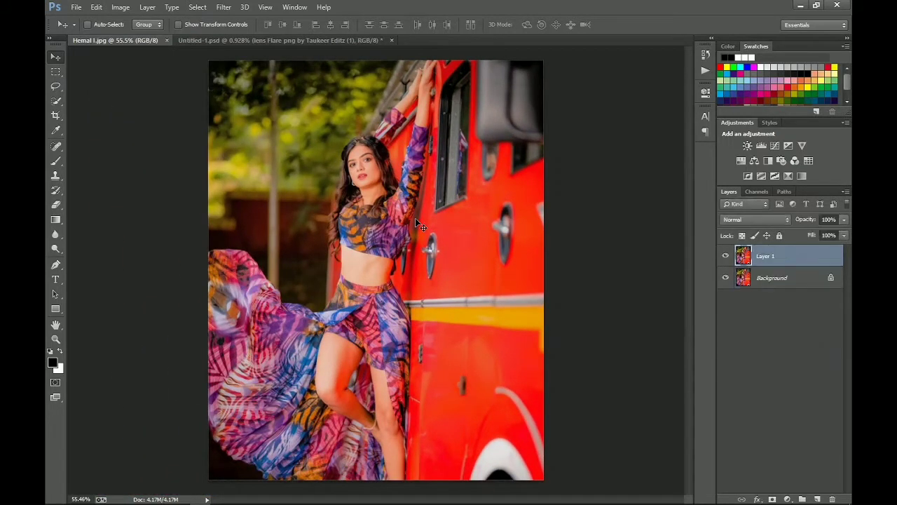
{"action": "scroll", "coordinate": [382, 238], "scroll_direction": "down", "scroll_amount": 1}
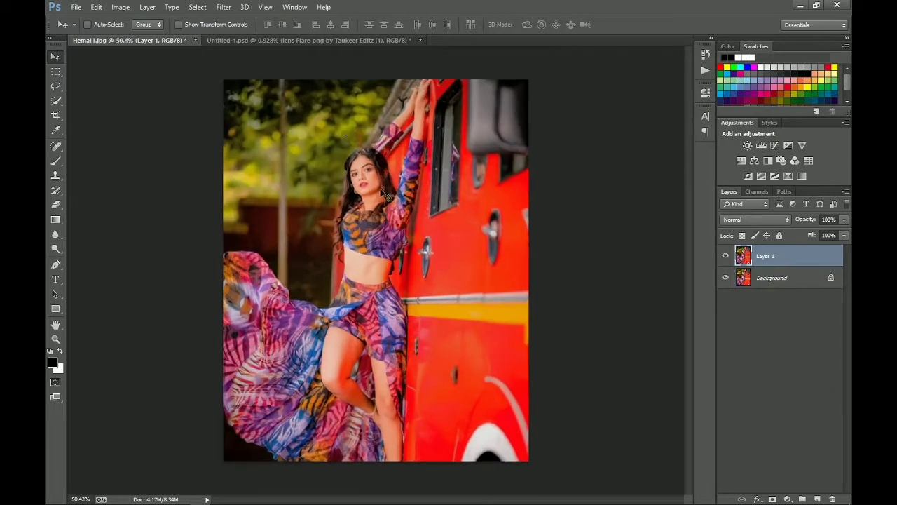
Smooth the woman's skin on the duplicated layer with the SkinFiner filter at its default settings, checking the face up close before applying.
{"action": "left_click", "coordinate": [223, 8]}
{"action": "mouse_move", "coordinate": [363, 221]}
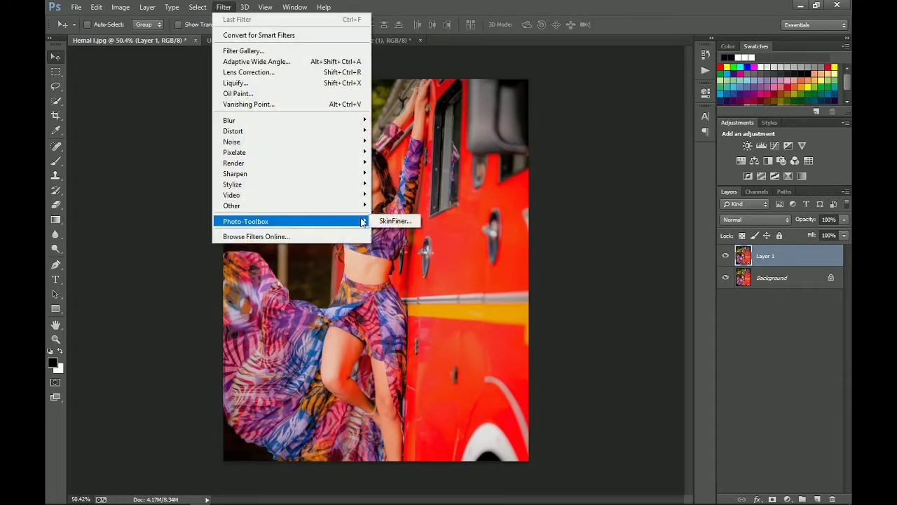
{"action": "left_click", "coordinate": [393, 221]}
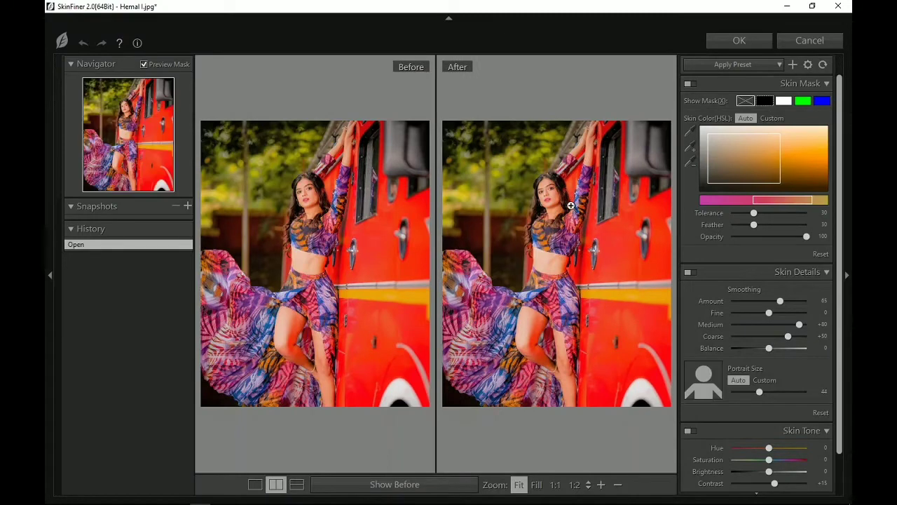
{"action": "left_click", "coordinate": [611, 198]}
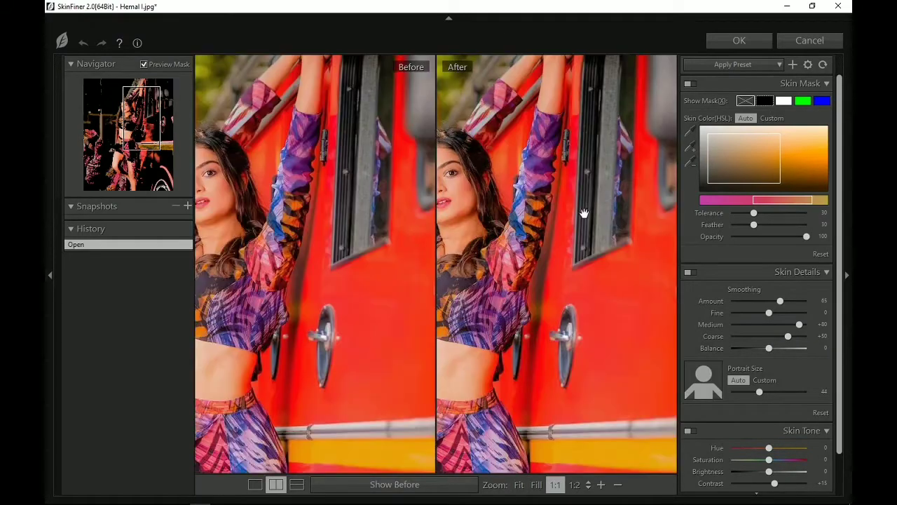
{"action": "left_click_drag", "start_coordinate": [571, 216], "coordinate": [614, 214]}
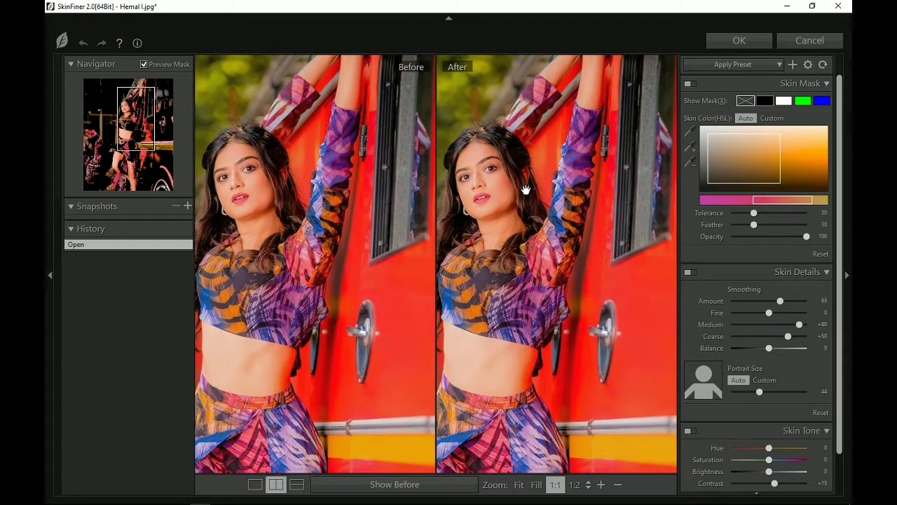
{"action": "left_click_drag", "start_coordinate": [525, 188], "coordinate": [525, 222]}
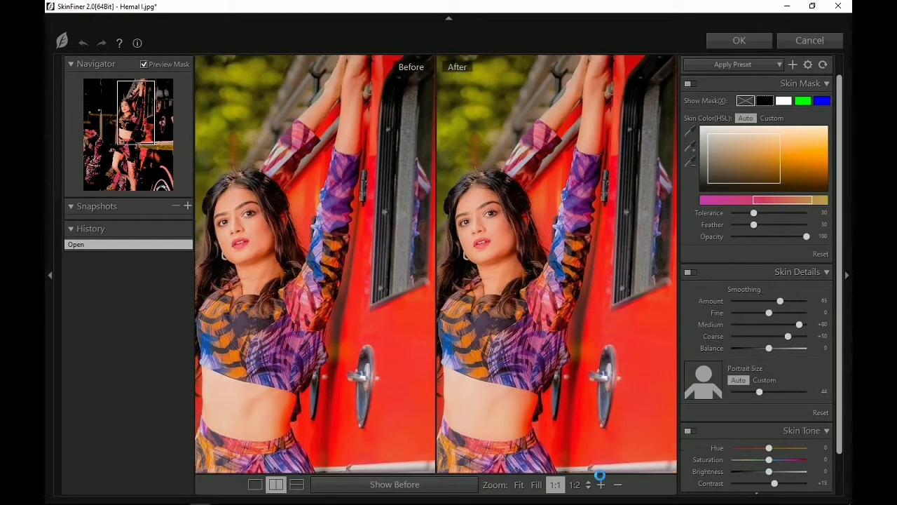
{"action": "left_click", "coordinate": [601, 485]}
{"action": "left_click_drag", "start_coordinate": [459, 294], "coordinate": [561, 292]}
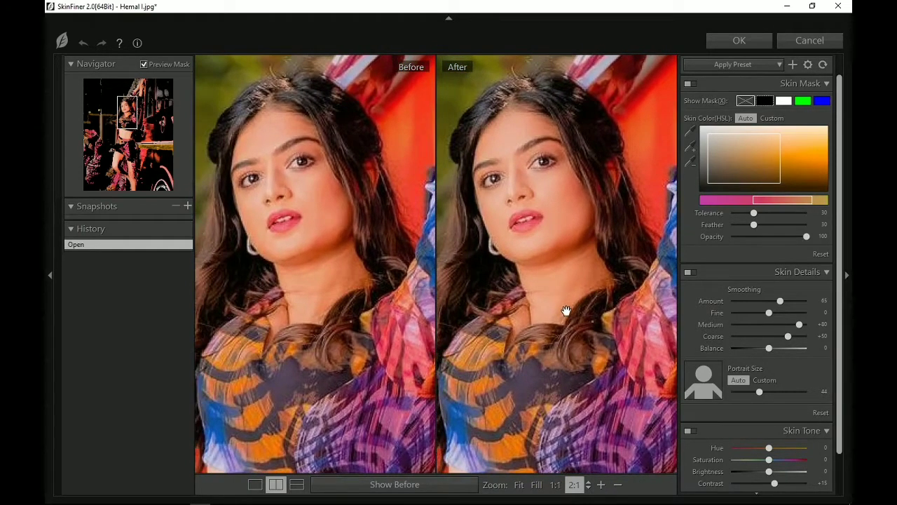
{"action": "left_click", "coordinate": [617, 484]}
{"action": "left_click", "coordinate": [739, 40]}
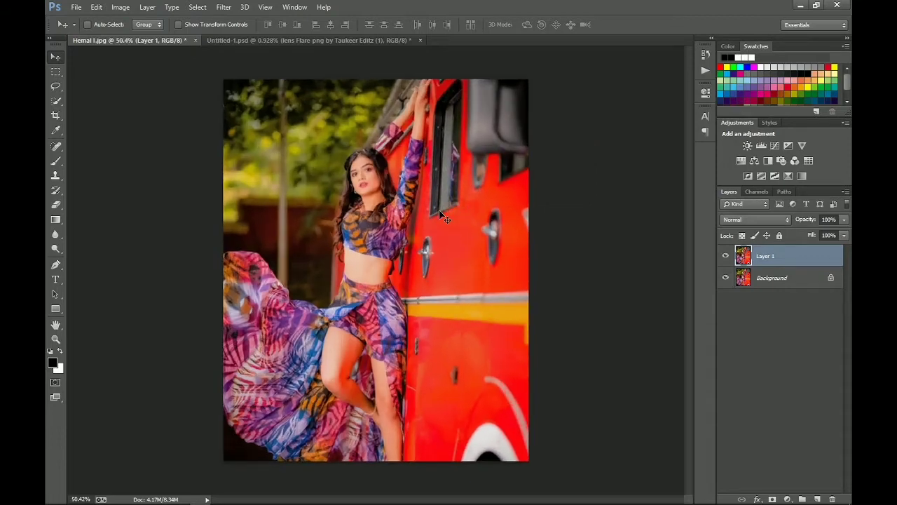
Run the "08 - Autumn (Color Grade + Sunlight)" action from the Webflippy - 10+ Premium Color Grades set on the photo.
{"action": "scroll", "coordinate": [441, 216], "scroll_direction": "up", "scroll_amount": 1}
{"action": "scroll", "coordinate": [485, 197], "scroll_direction": "up", "scroll_amount": 1}
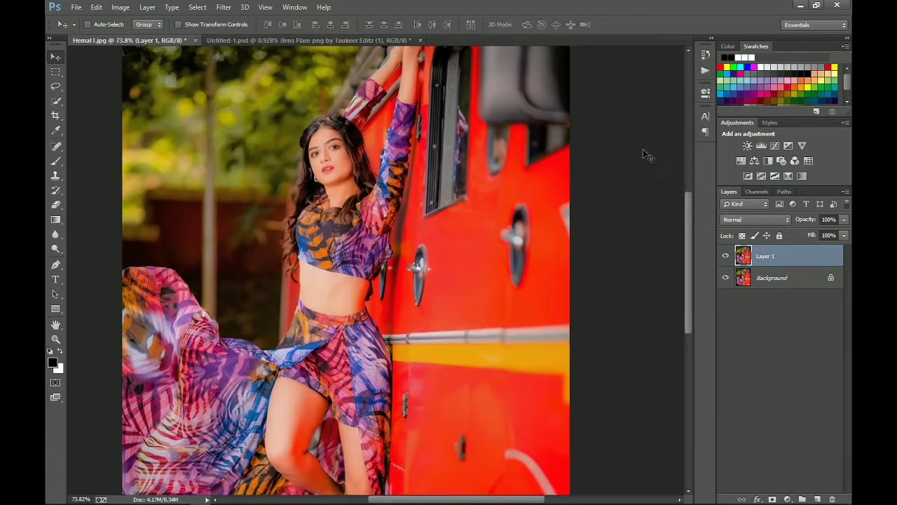
{"action": "left_click", "coordinate": [709, 70]}
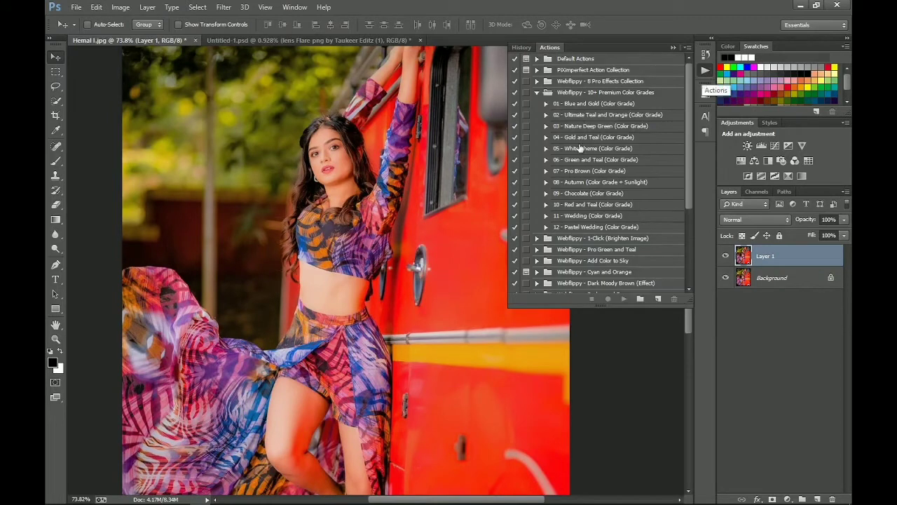
{"action": "left_click", "coordinate": [592, 184]}
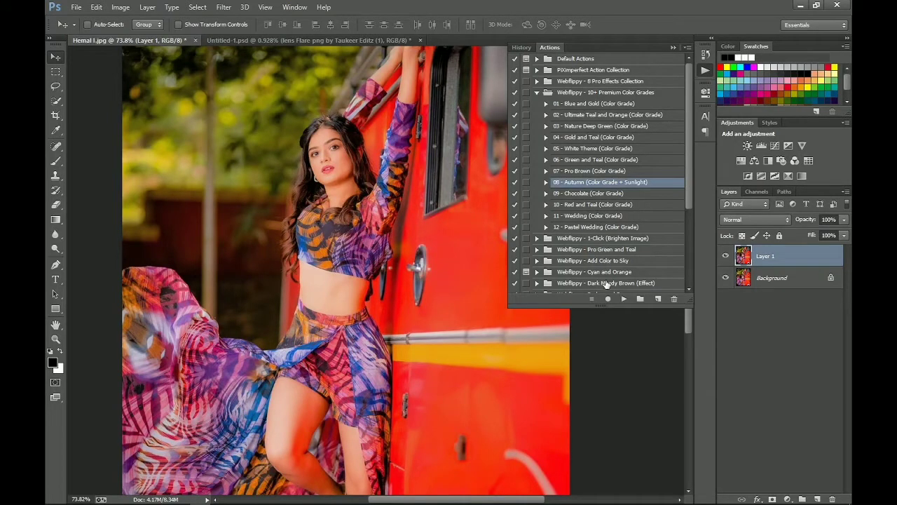
{"action": "left_click", "coordinate": [623, 298]}
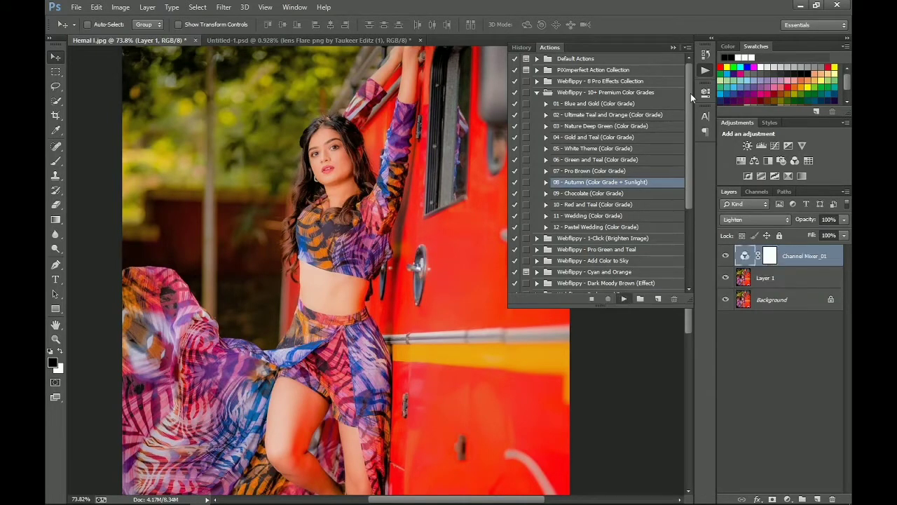
{"action": "left_click", "coordinate": [704, 73]}
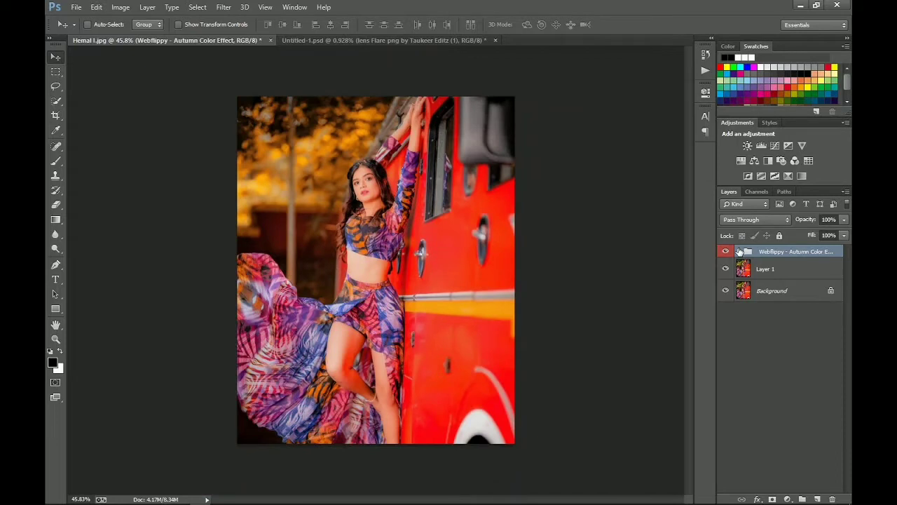
Show the Gradient Fill_03 layer in the Autumn color group and reposition its glow to the photo's upper-left corner.
{"action": "left_click", "coordinate": [739, 251]}
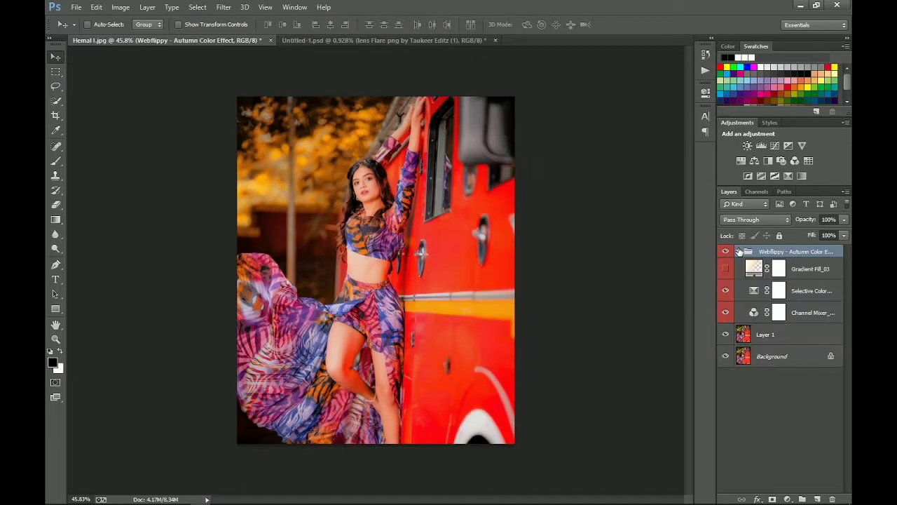
{"action": "left_click", "coordinate": [726, 269]}
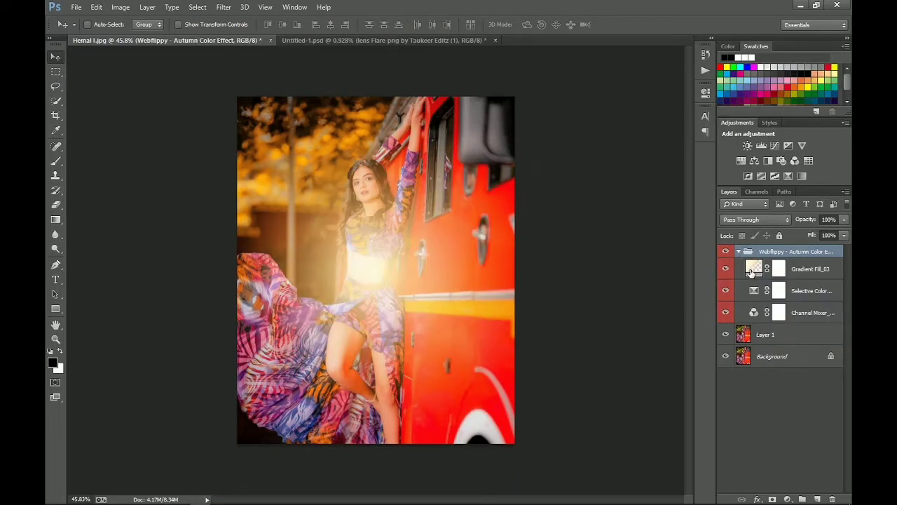
{"action": "double_click", "coordinate": [753, 269]}
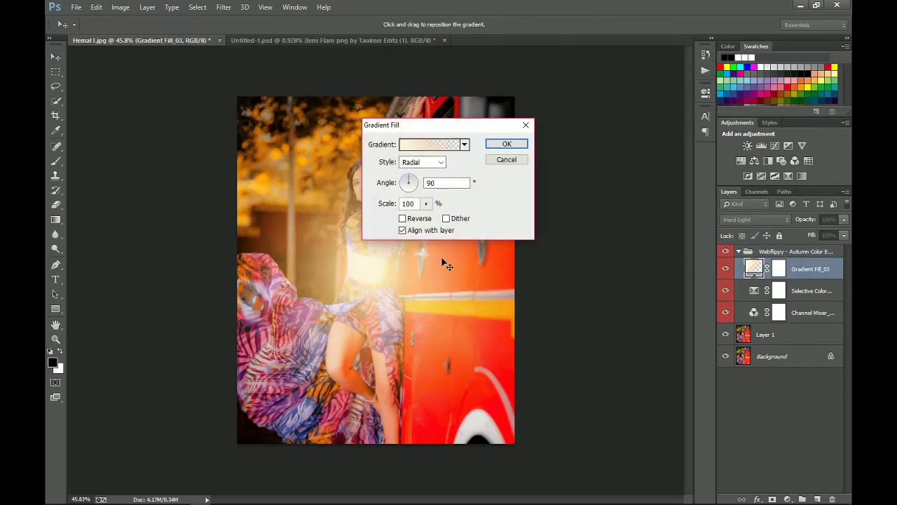
{"action": "left_click_drag", "start_coordinate": [470, 128], "coordinate": [697, 132]}
{"action": "left_click_drag", "start_coordinate": [389, 238], "coordinate": [246, 108]}
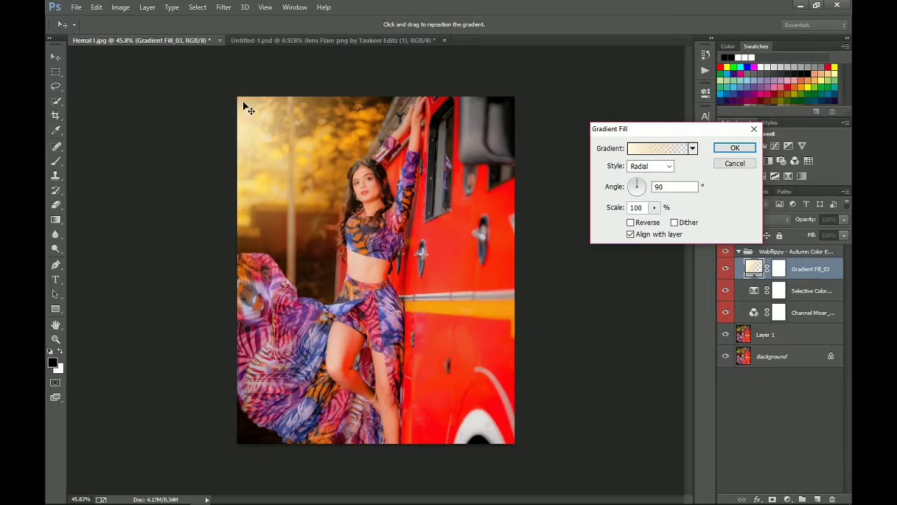
{"action": "key", "text": "Return"}
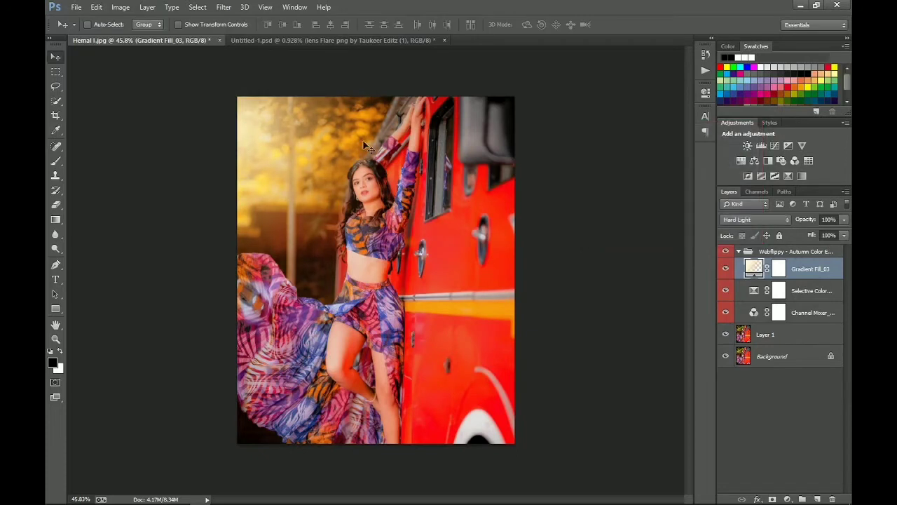
{"action": "scroll", "coordinate": [445, 202], "scroll_direction": "down", "scroll_amount": 2}
{"action": "scroll", "coordinate": [446, 202], "scroll_direction": "up", "scroll_amount": 2}
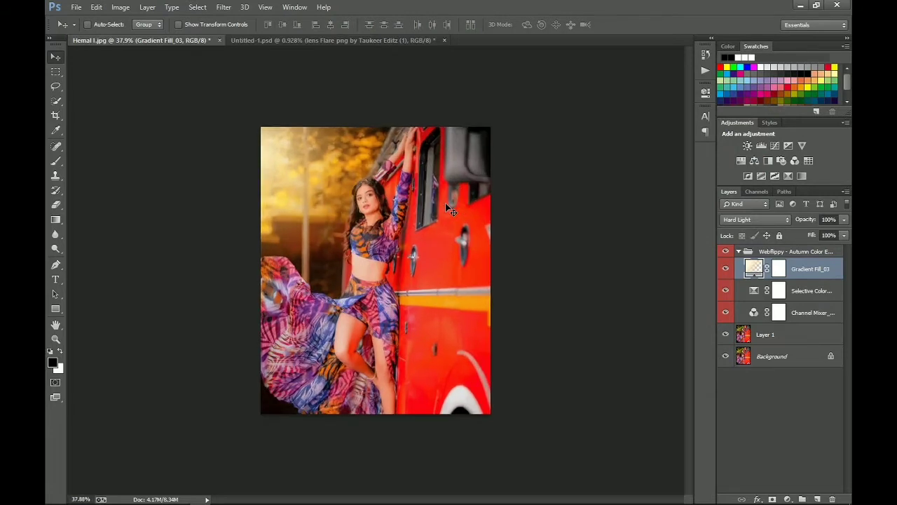
{"action": "scroll", "coordinate": [445, 203], "scroll_direction": "up", "scroll_amount": 1}
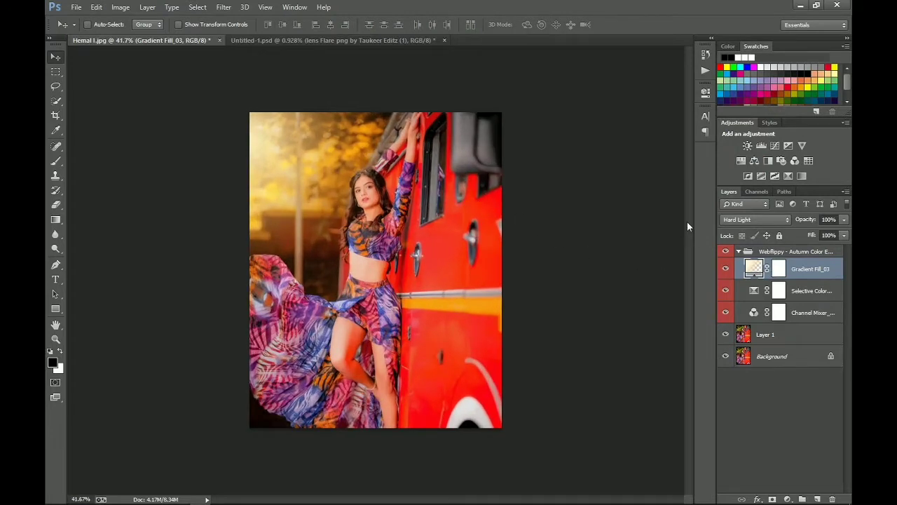
{"action": "left_click", "coordinate": [739, 252]}
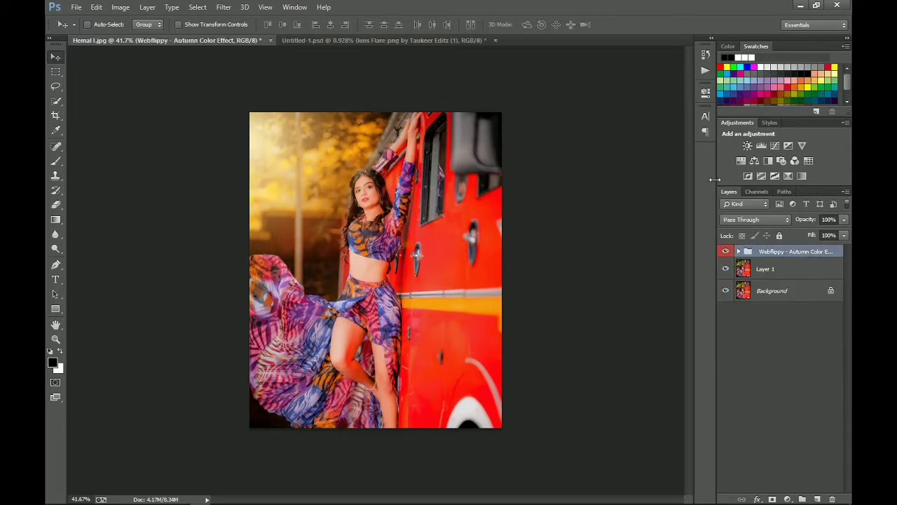
Add a Color Lookup adjustment above the Autumn group using the hajji (9).CUBE 3D LUT, and lower its opacity to 34%.
{"action": "scroll", "coordinate": [461, 241], "scroll_direction": "up", "scroll_amount": 2}
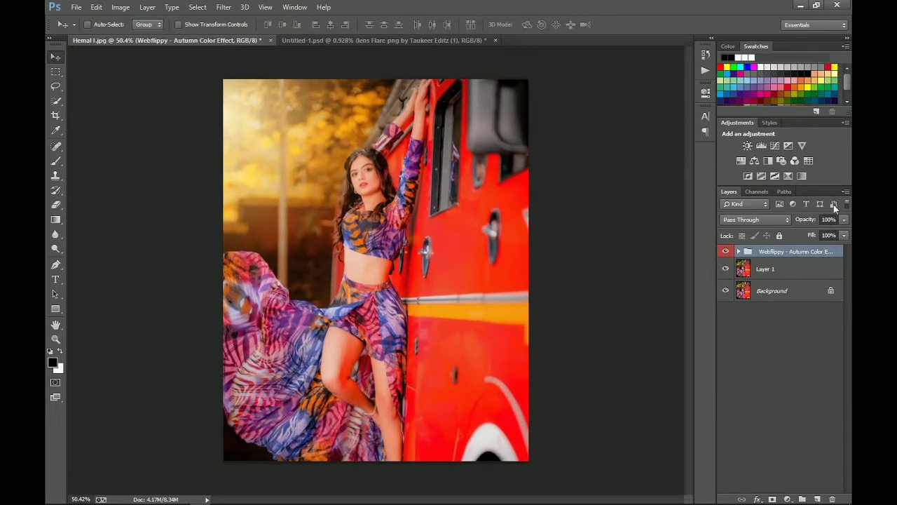
{"action": "left_click", "coordinate": [808, 161]}
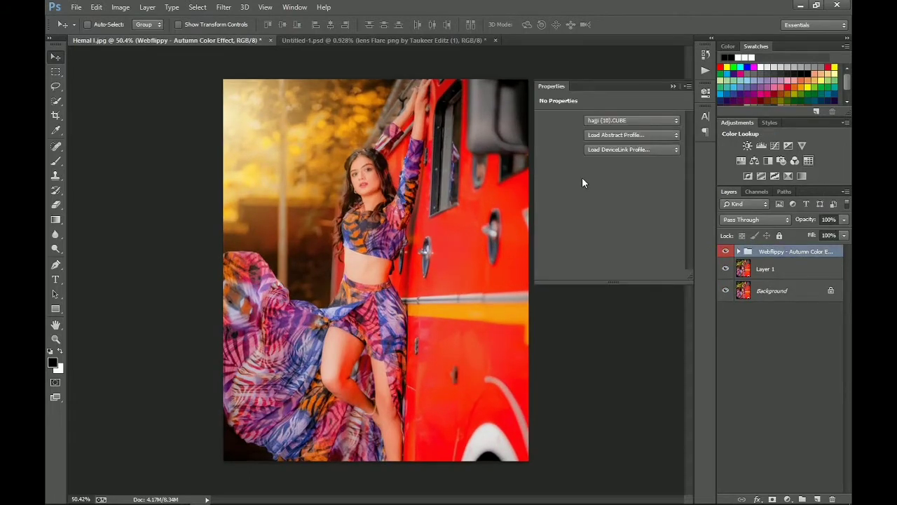
{"action": "left_click", "coordinate": [622, 124]}
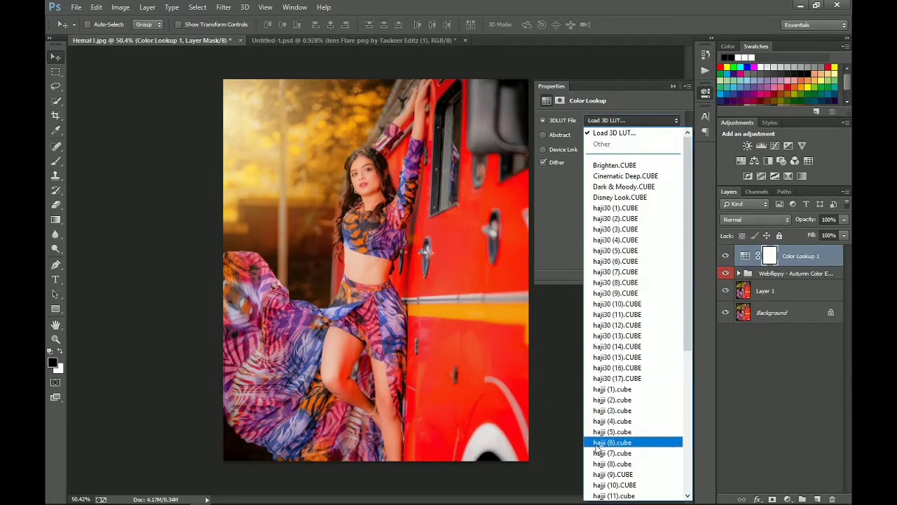
{"action": "left_click", "coordinate": [611, 474]}
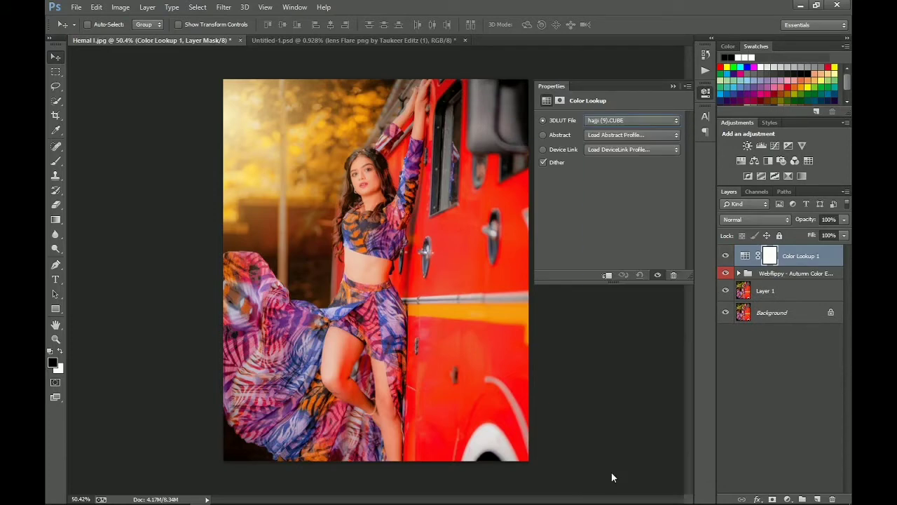
{"action": "left_click", "coordinate": [672, 87]}
{"action": "left_click_drag", "start_coordinate": [809, 219], "coordinate": [804, 220]}
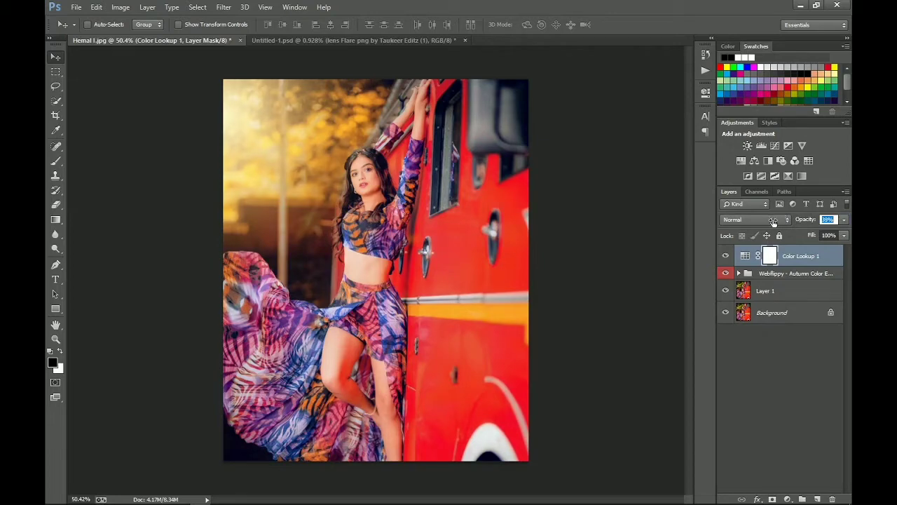
Add a second Color Lookup adjustment layer using the hajji (10).CUBE 3D LUT.
{"action": "left_click", "coordinate": [703, 71]}
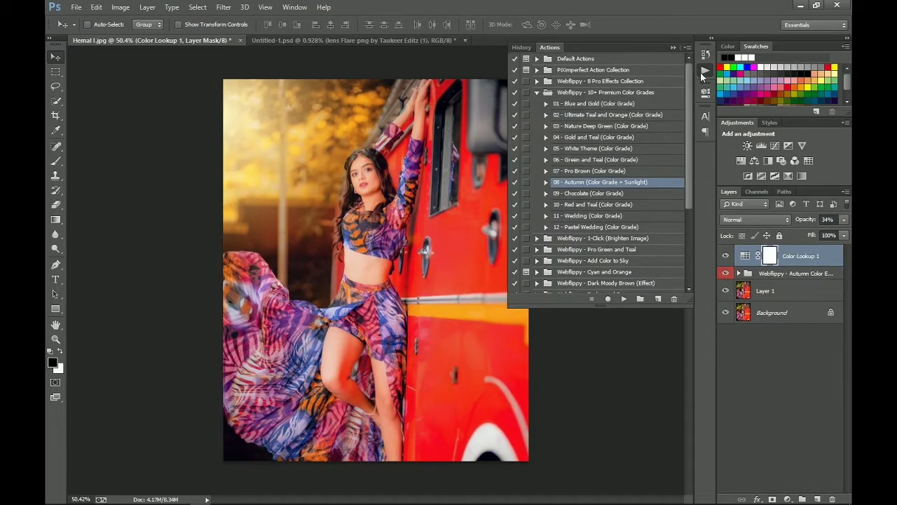
{"action": "left_click", "coordinate": [704, 70]}
{"action": "left_click", "coordinate": [705, 92]}
{"action": "left_click", "coordinate": [802, 160]}
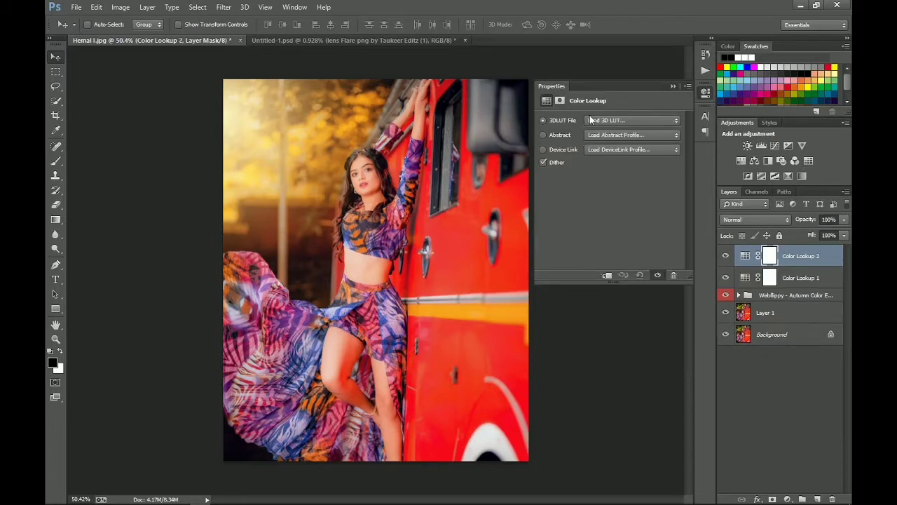
{"action": "left_click", "coordinate": [594, 121]}
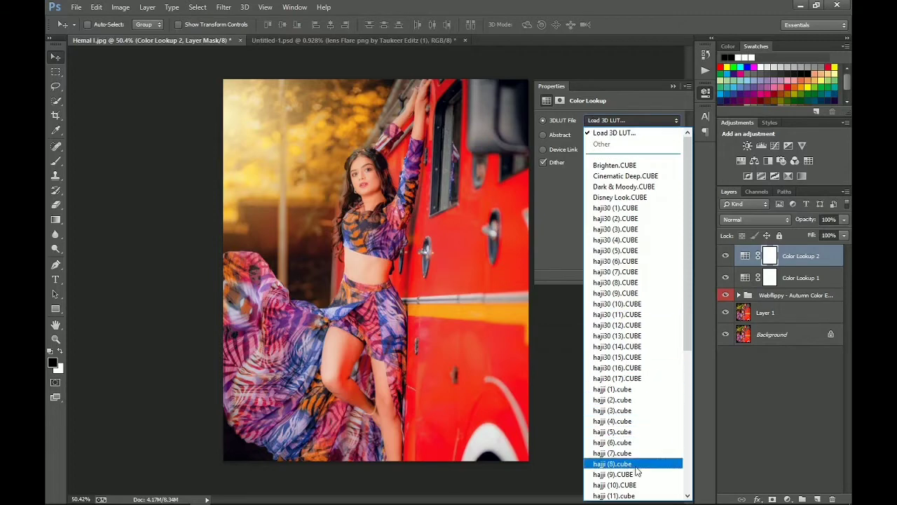
{"action": "left_click", "coordinate": [621, 485]}
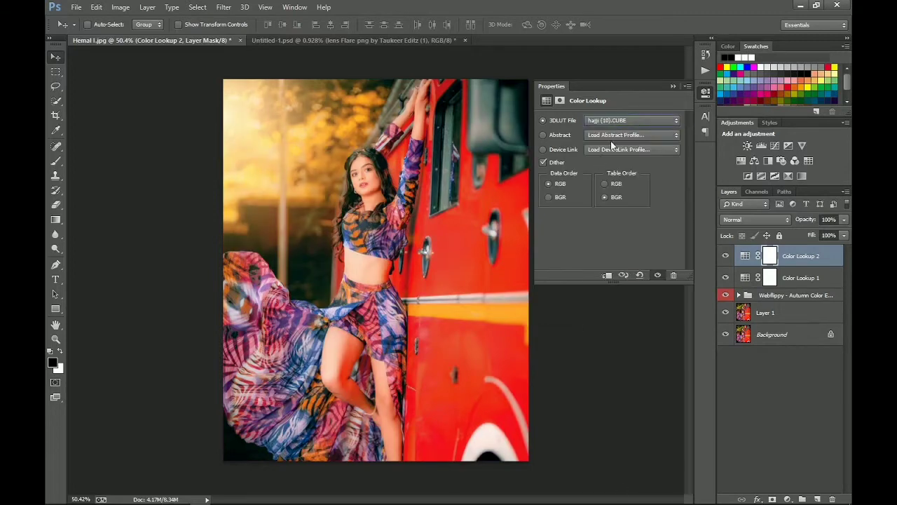
{"action": "left_click", "coordinate": [672, 87]}
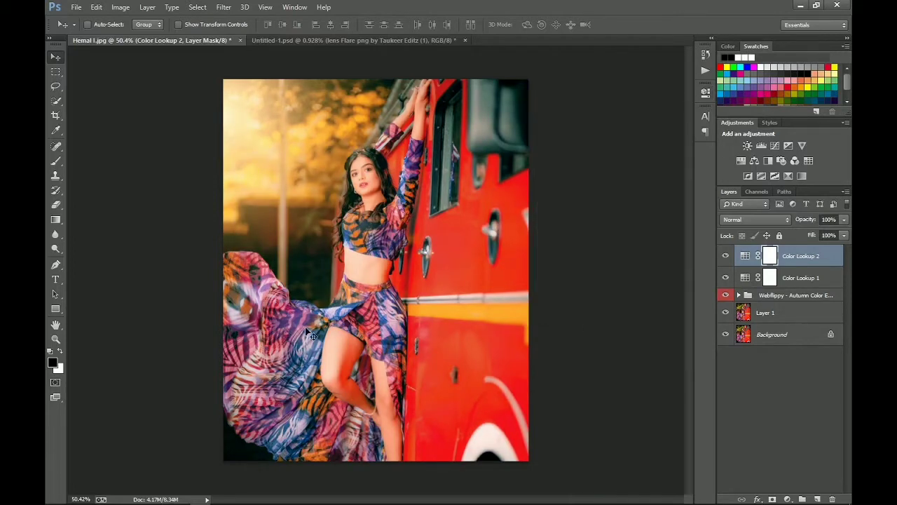
{"action": "scroll", "coordinate": [309, 334], "scroll_direction": "down", "scroll_amount": 3}
{"action": "scroll", "coordinate": [309, 334], "scroll_direction": "up", "scroll_amount": 2}
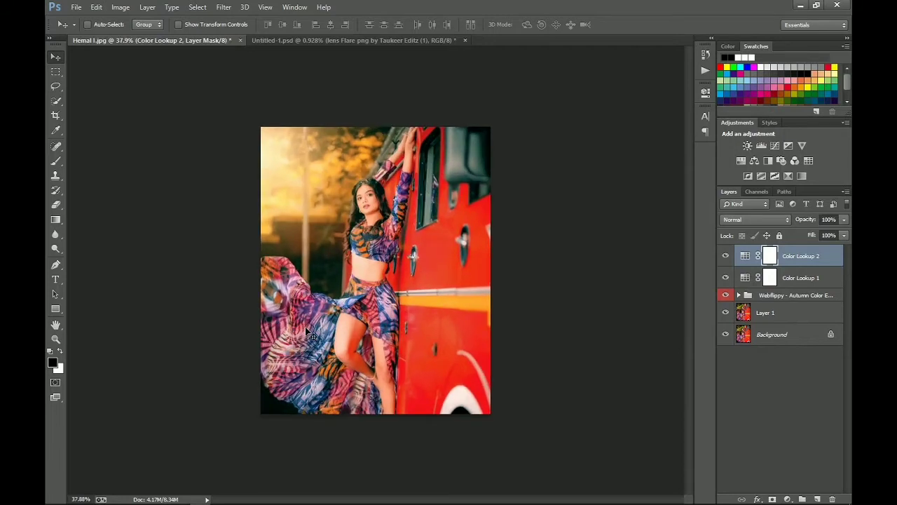
{"action": "scroll", "coordinate": [309, 334], "scroll_direction": "up", "scroll_amount": 1}
{"action": "scroll", "coordinate": [309, 334], "scroll_direction": "up", "scroll_amount": 1}
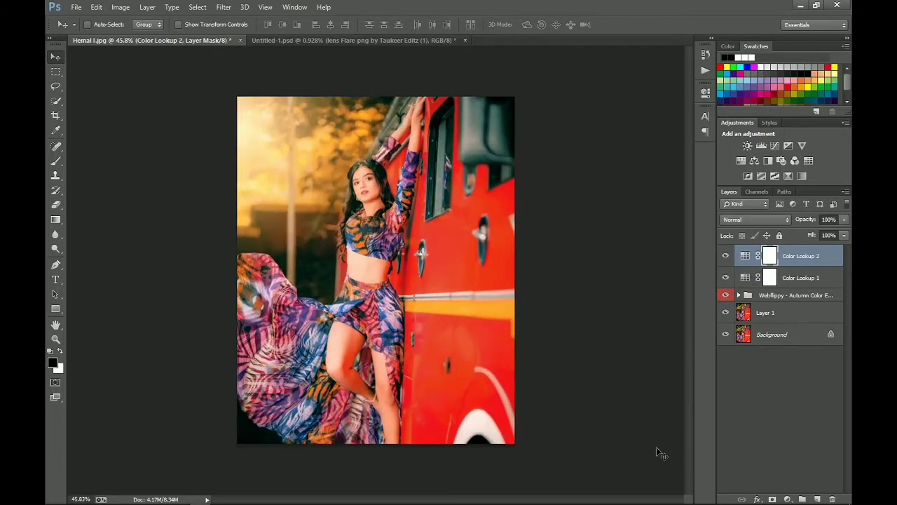
Add a Hue/Saturation adjustment on top and set the Yellows to hue -2 and saturation -18.
{"action": "left_click", "coordinate": [788, 499]}
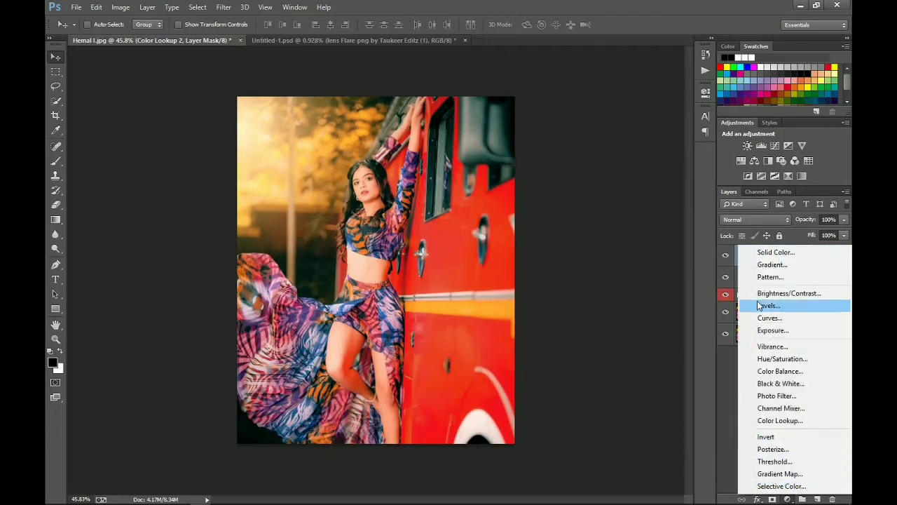
{"action": "left_click", "coordinate": [782, 358]}
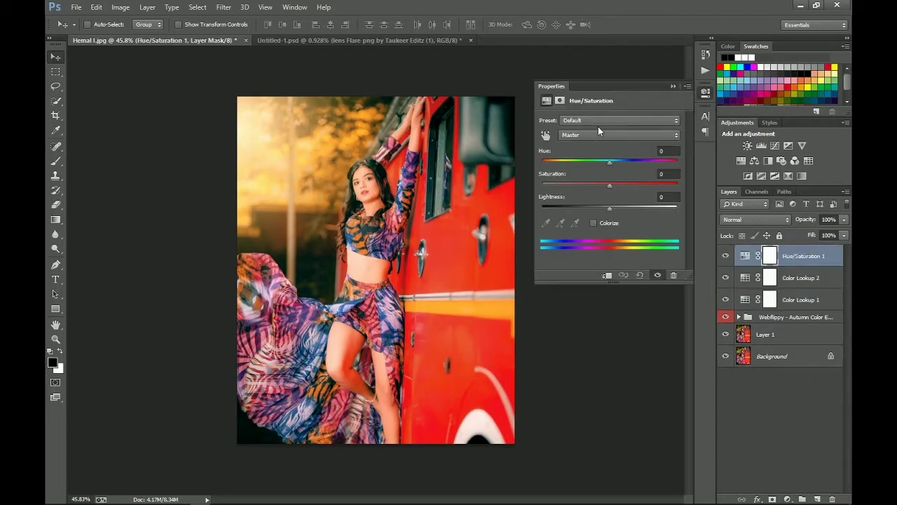
{"action": "left_click", "coordinate": [602, 134]}
{"action": "left_click", "coordinate": [589, 163]}
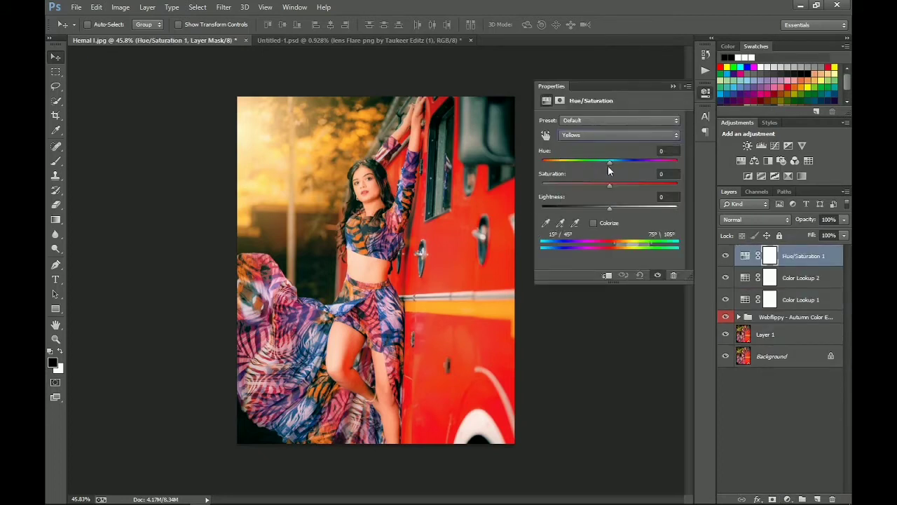
{"action": "left_click", "coordinate": [666, 151]}
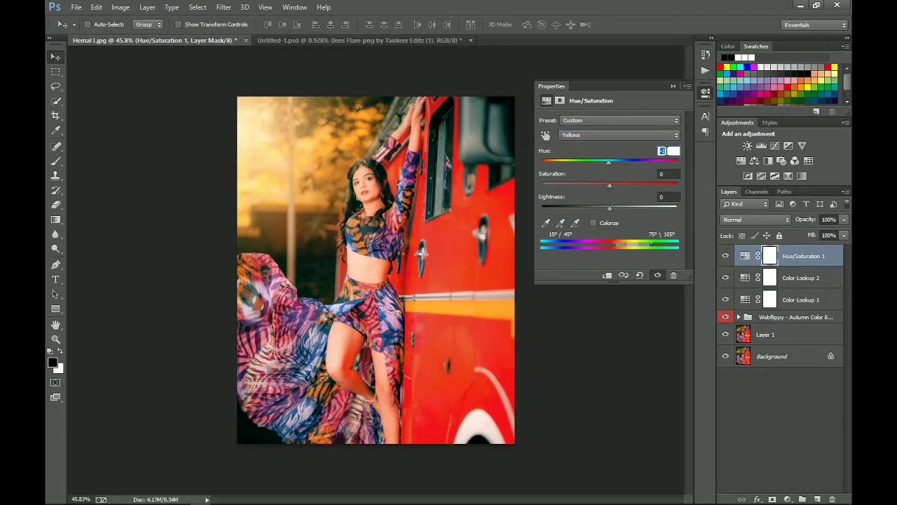
{"action": "left_click", "coordinate": [671, 174]}
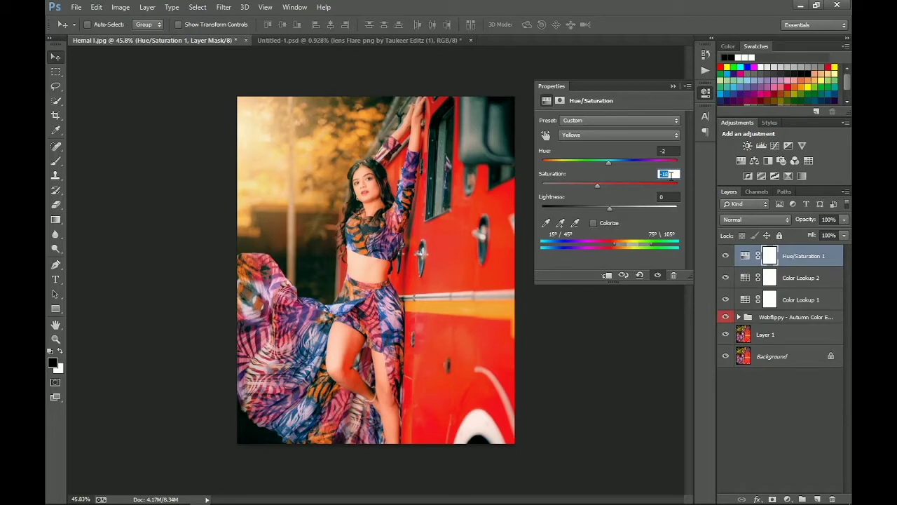
{"action": "left_click", "coordinate": [672, 86]}
Examine the color-graded photo up close and as a whole.
{"action": "scroll", "coordinate": [283, 210], "scroll_direction": "up", "scroll_amount": 3}
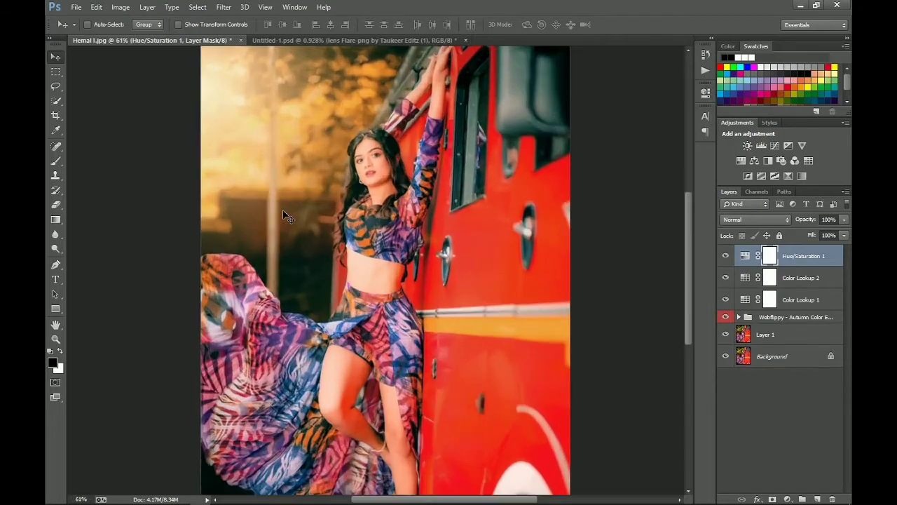
{"action": "scroll", "coordinate": [284, 210], "scroll_direction": "down", "scroll_amount": 3}
{"action": "scroll", "coordinate": [284, 210], "scroll_direction": "up", "scroll_amount": 3}
{"action": "scroll", "coordinate": [284, 210], "scroll_direction": "up", "scroll_amount": 1}
{"action": "scroll", "coordinate": [284, 210], "scroll_direction": "down", "scroll_amount": 1}
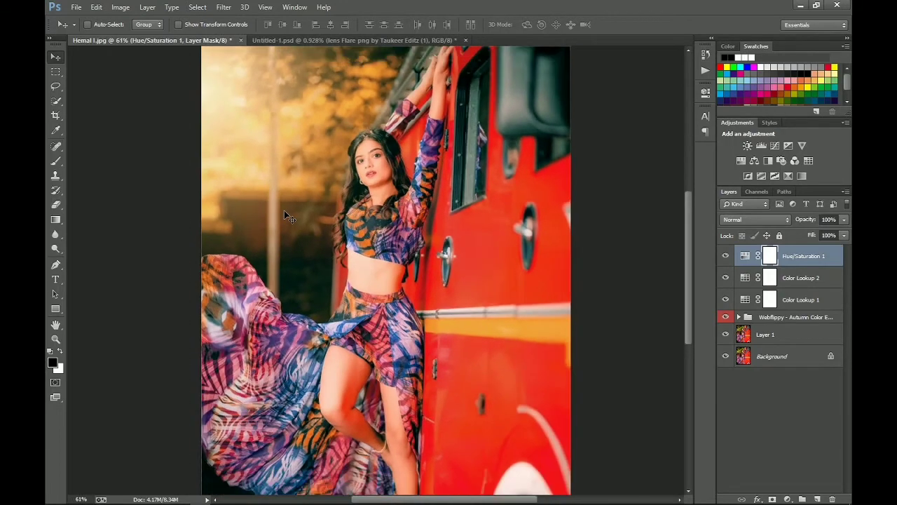
{"action": "scroll", "coordinate": [284, 212], "scroll_direction": "down", "scroll_amount": 1}
{"action": "scroll", "coordinate": [324, 240], "scroll_direction": "down", "scroll_amount": 1}
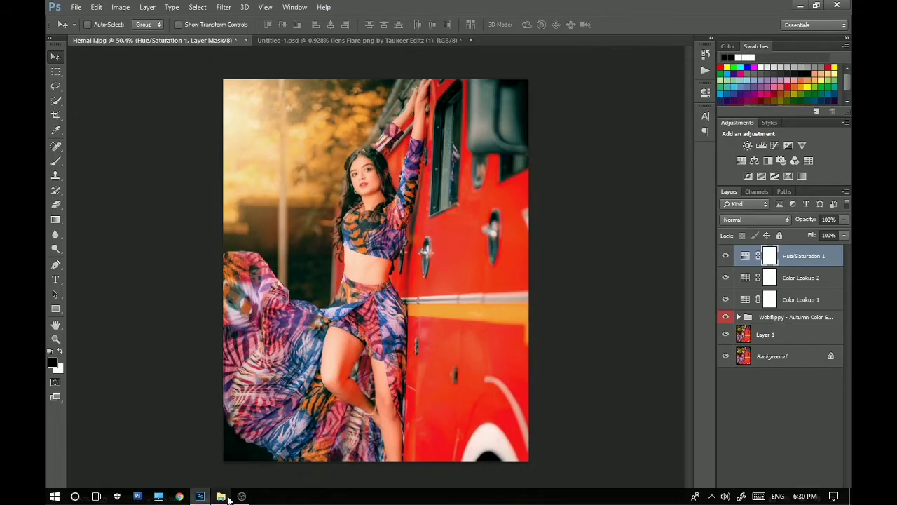
Switch to File Explorer and place the lens flare PNG from the Photoshp Tutorial folder into the photo document.
{"action": "left_click", "coordinate": [220, 496]}
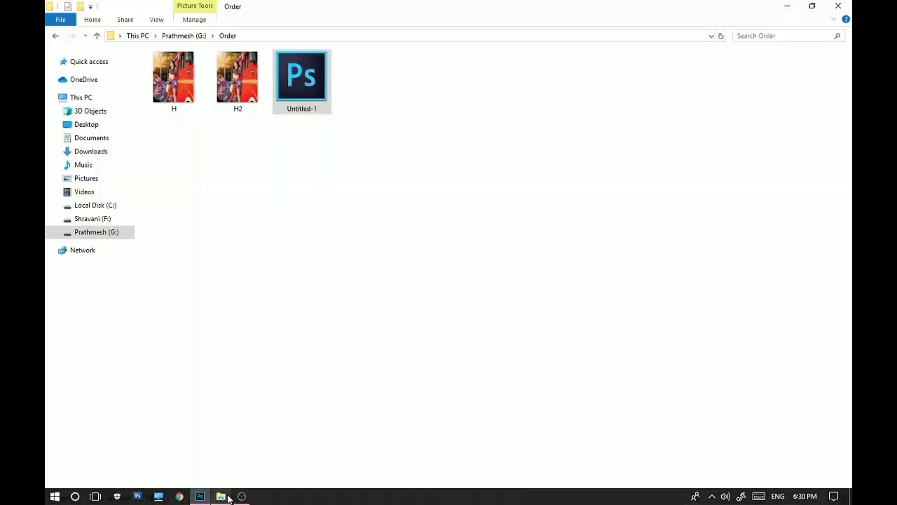
{"action": "left_click", "coordinate": [96, 35]}
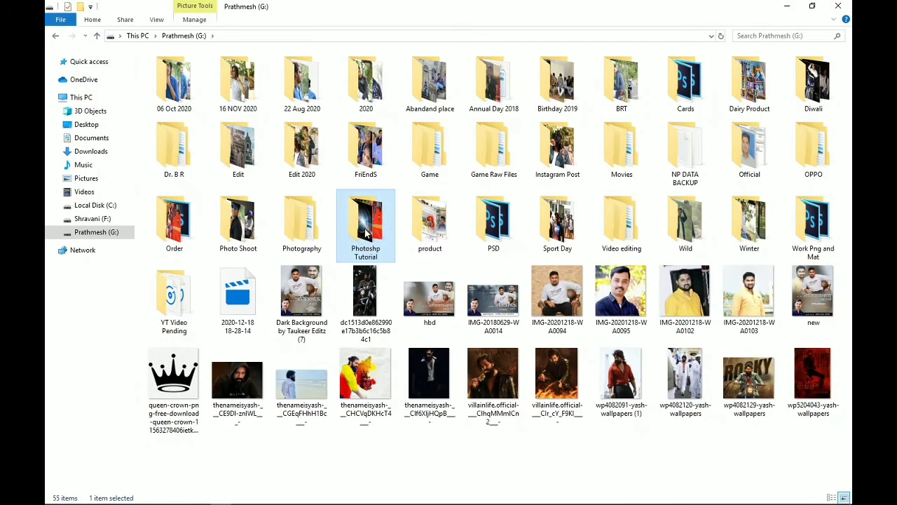
{"action": "double_click", "coordinate": [366, 223]}
{"action": "left_click", "coordinate": [355, 134]}
{"action": "left_click_drag", "start_coordinate": [354, 134], "coordinate": [312, 189]}
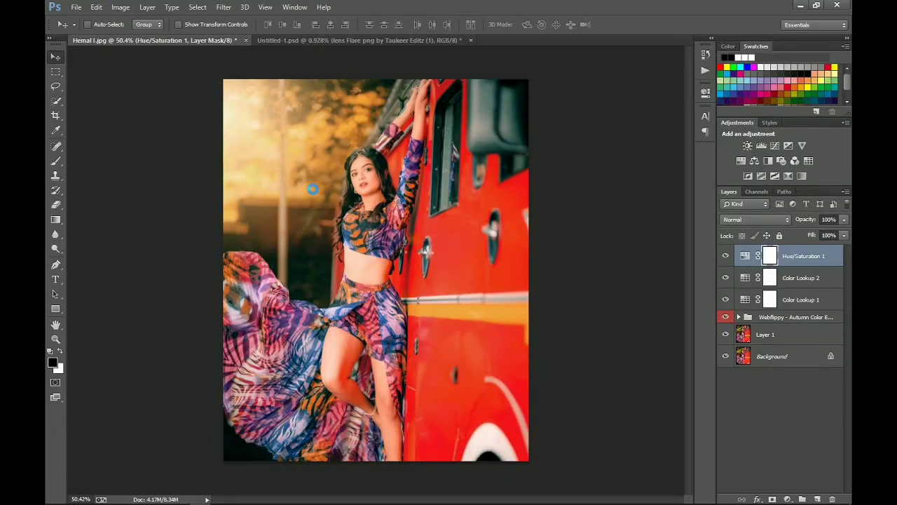
{"action": "key", "text": "Return"}
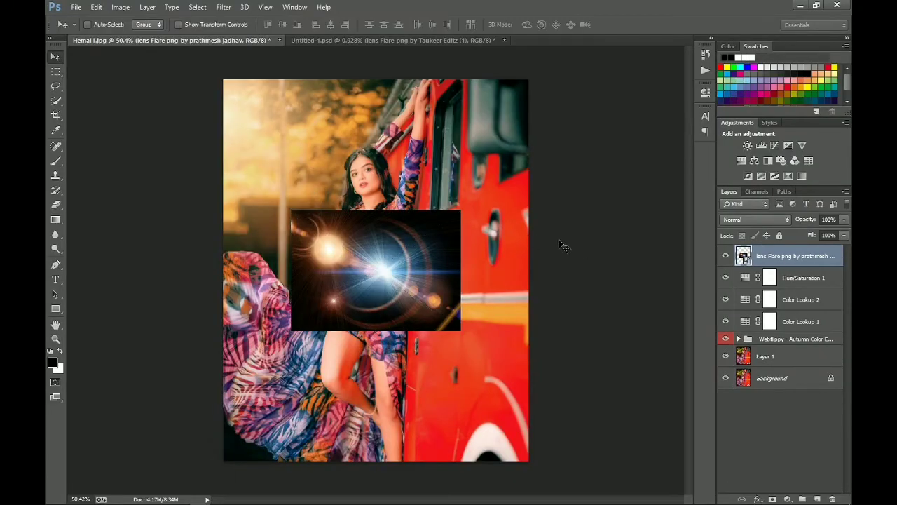
Set the lens flare layer's blend mode to Screen and enlarge the flare to about 135% around its center.
{"action": "left_click", "coordinate": [732, 221]}
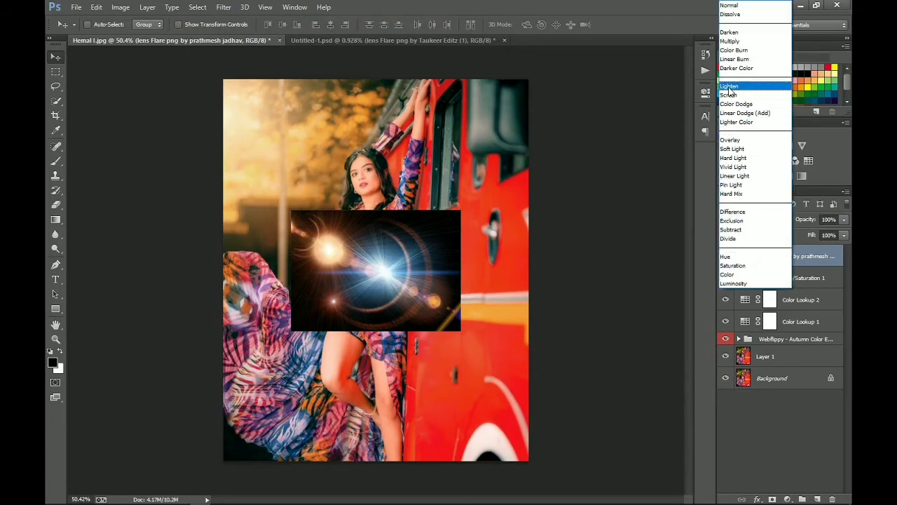
{"action": "left_click", "coordinate": [729, 94]}
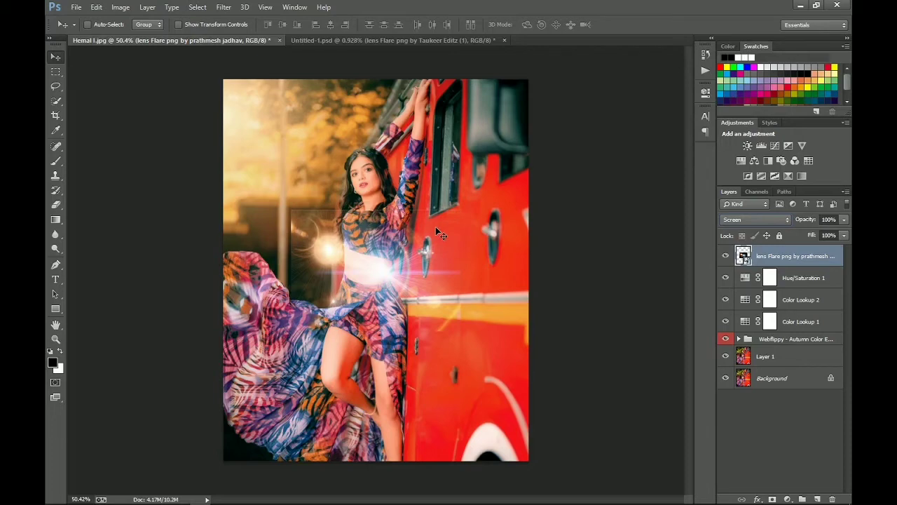
{"action": "key", "text": "ctrl+t"}
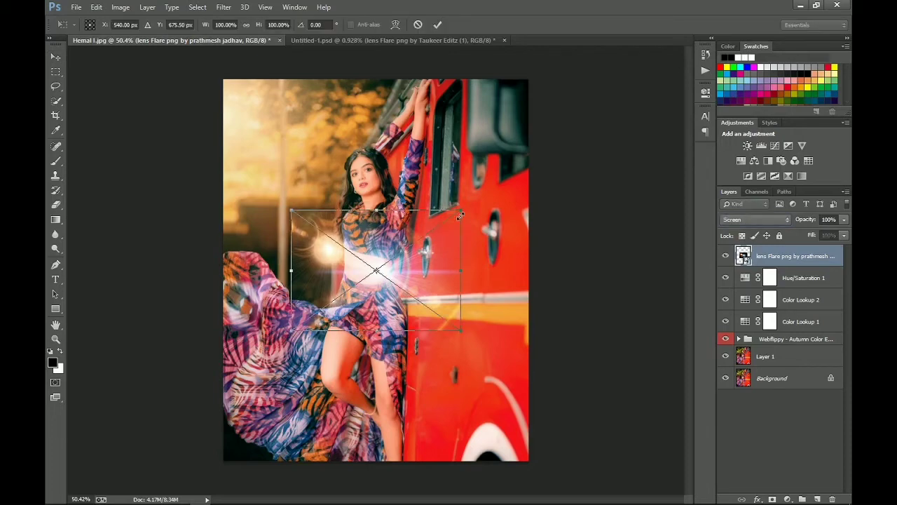
{"action": "left_click_drag", "start_coordinate": [460, 214], "coordinate": [491, 189]}
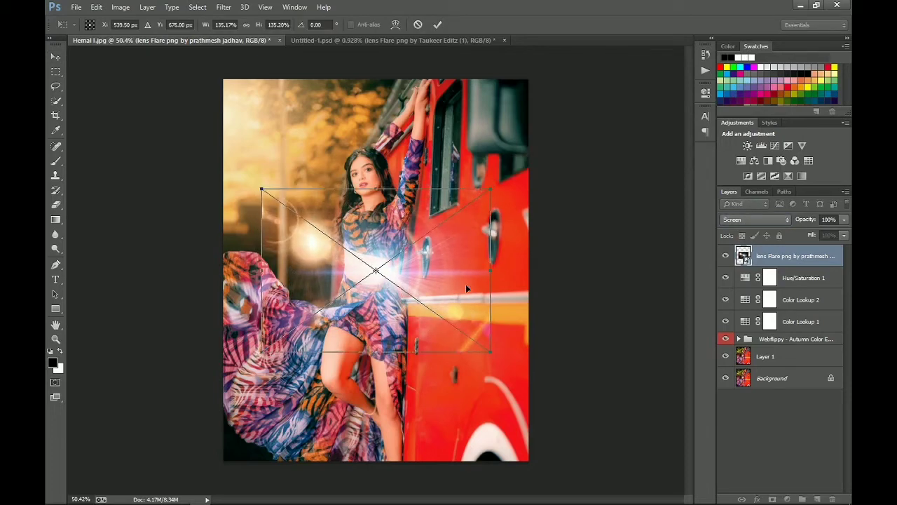
{"action": "key", "text": "Return"}
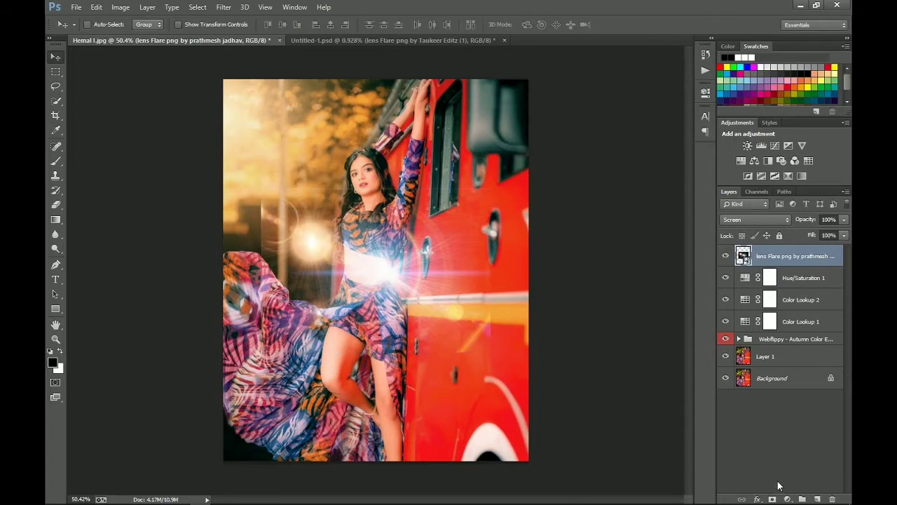
Mask the lens flare's edges with a soft black 624 px brush and move the flare to the photo's upper-left corner.
{"action": "left_click", "coordinate": [773, 498]}
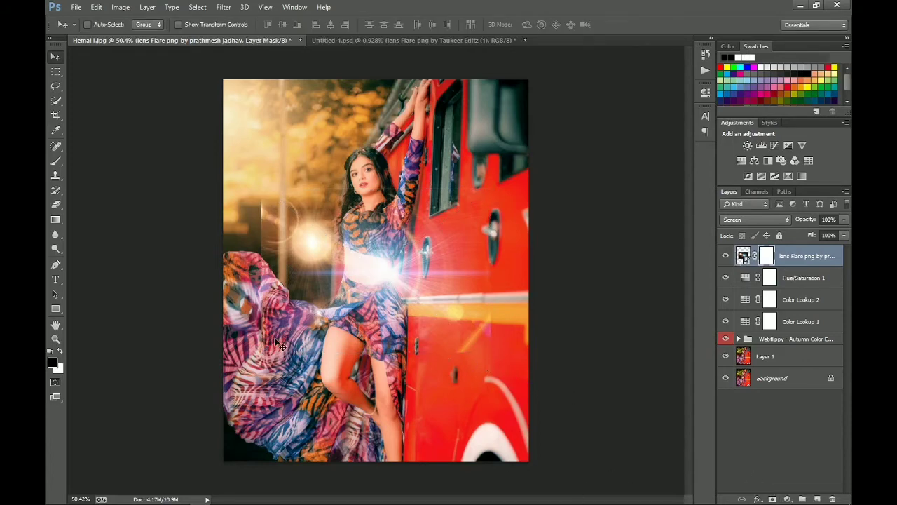
{"action": "key", "text": "b"}
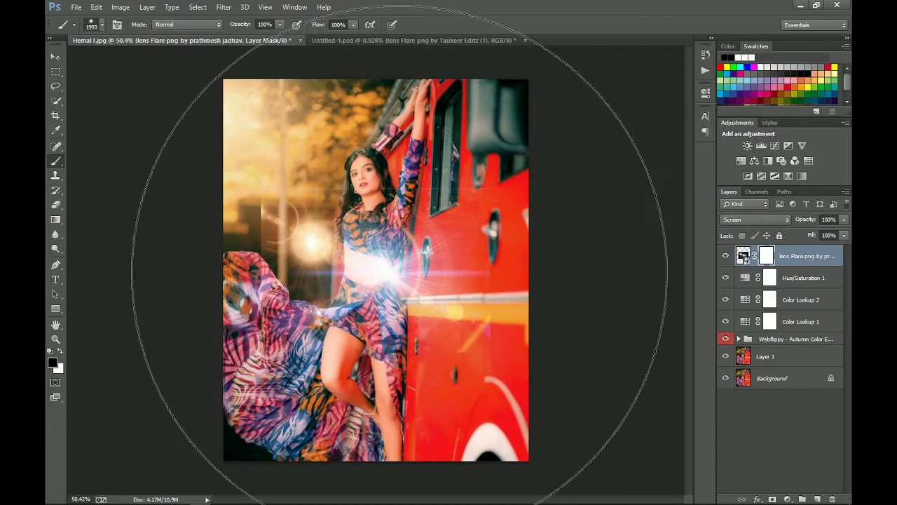
{"action": "right_click", "coordinate": [396, 277], "text": "alt"}
{"action": "mouse_move", "coordinate": [396, 272]}
{"action": "left_mouse_down"}
{"action": "mouse_move", "coordinate": [223, 271]}
{"action": "mouse_move", "coordinate": [254, 52]}
{"action": "left_mouse_up"}
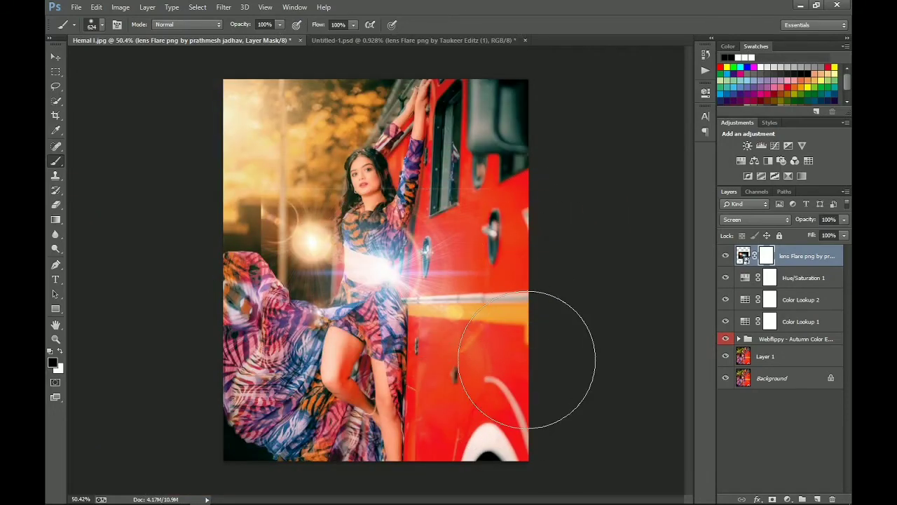
{"action": "left_click_drag", "start_coordinate": [410, 405], "coordinate": [417, 396]}
{"action": "key", "text": "v"}
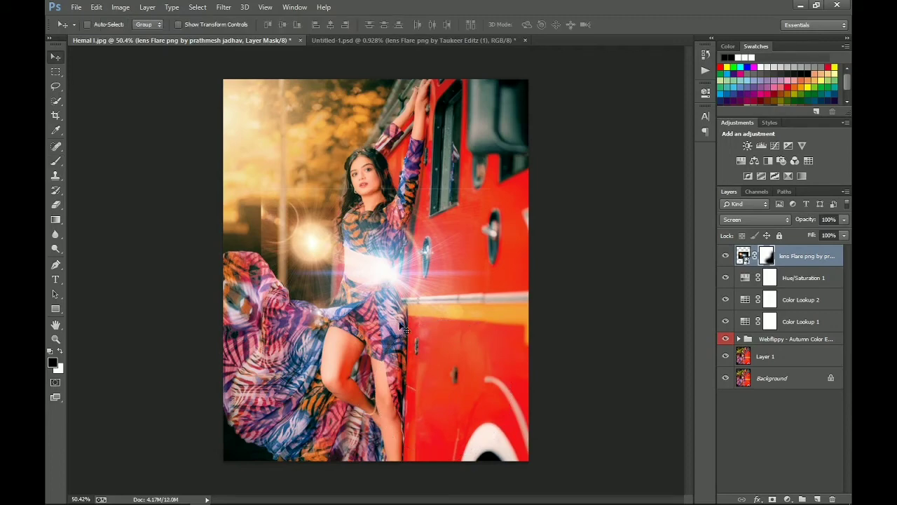
{"action": "left_click_drag", "start_coordinate": [369, 277], "coordinate": [213, 94]}
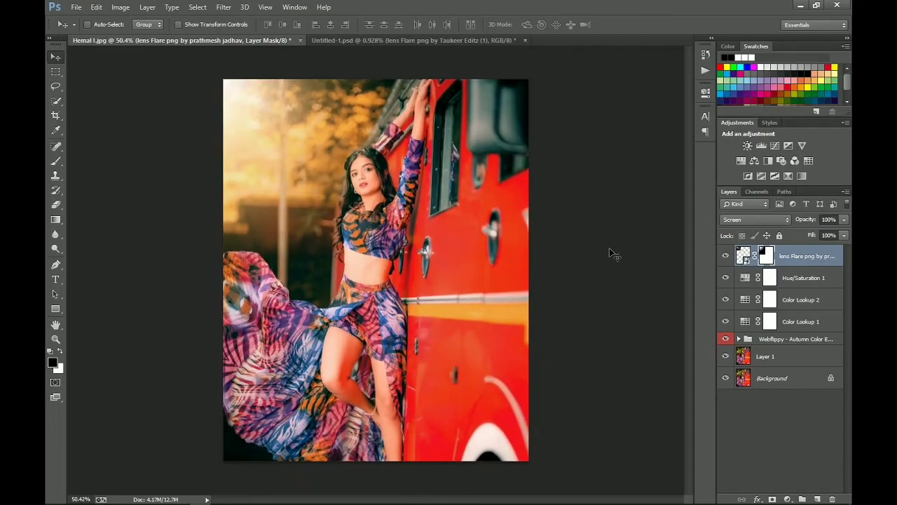
Create a new layer above the lens flare and choose the 597 px signature brush preset for the Brush tool.
{"action": "left_click", "coordinate": [817, 499]}
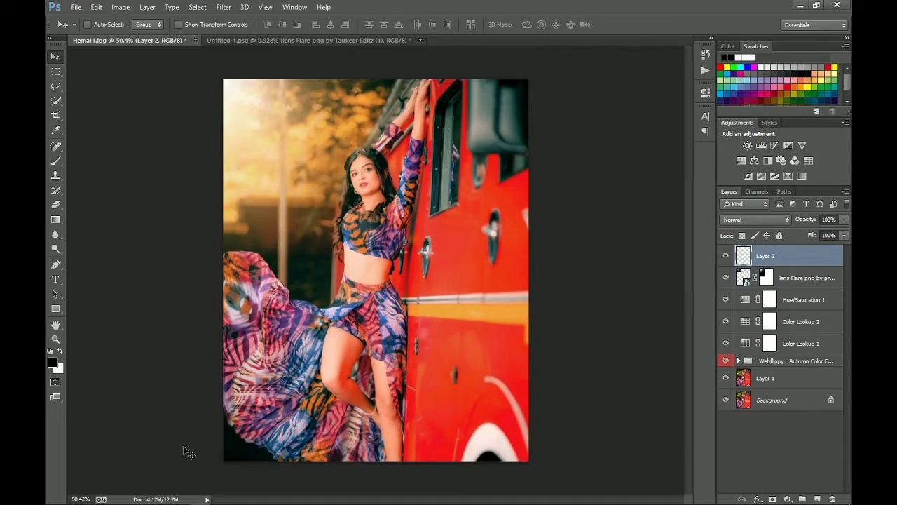
{"action": "key", "text": "b"}
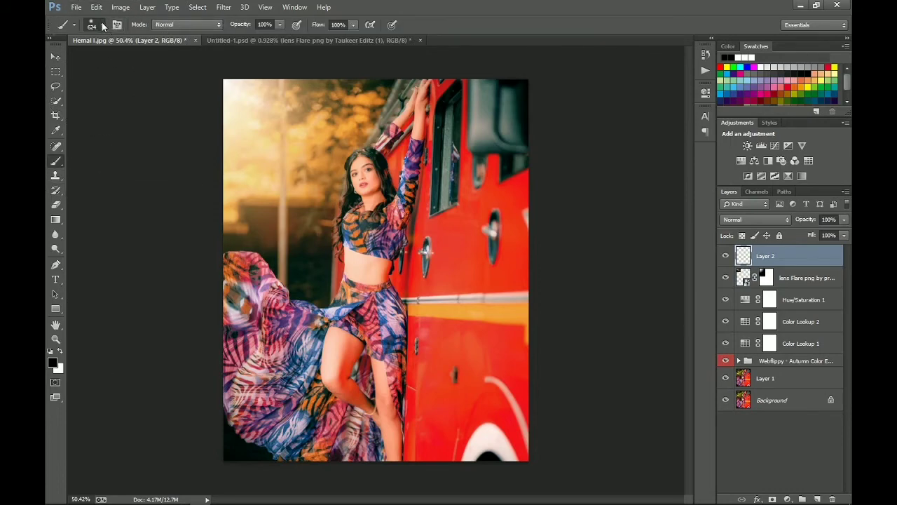
{"action": "left_click", "coordinate": [103, 26]}
{"action": "left_click_drag", "start_coordinate": [198, 180], "coordinate": [245, 318]}
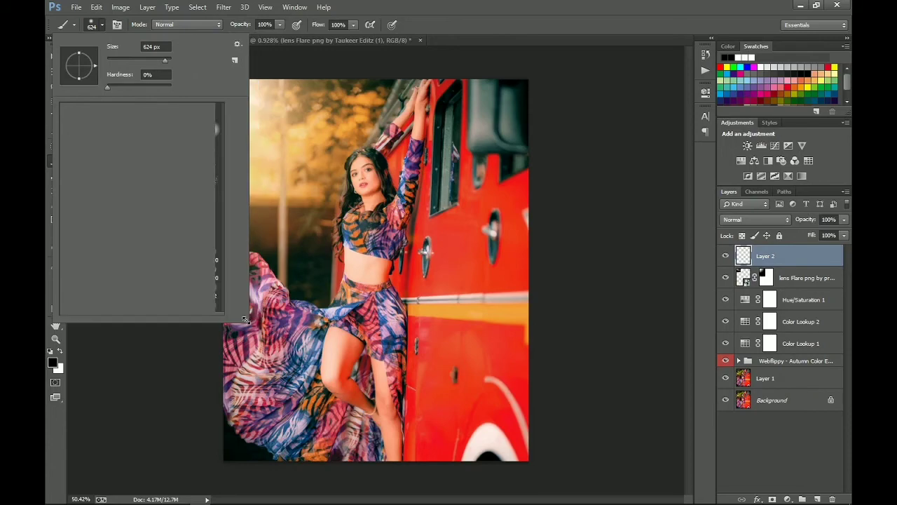
{"action": "scroll", "coordinate": [102, 259], "scroll_direction": "down", "scroll_amount": 2}
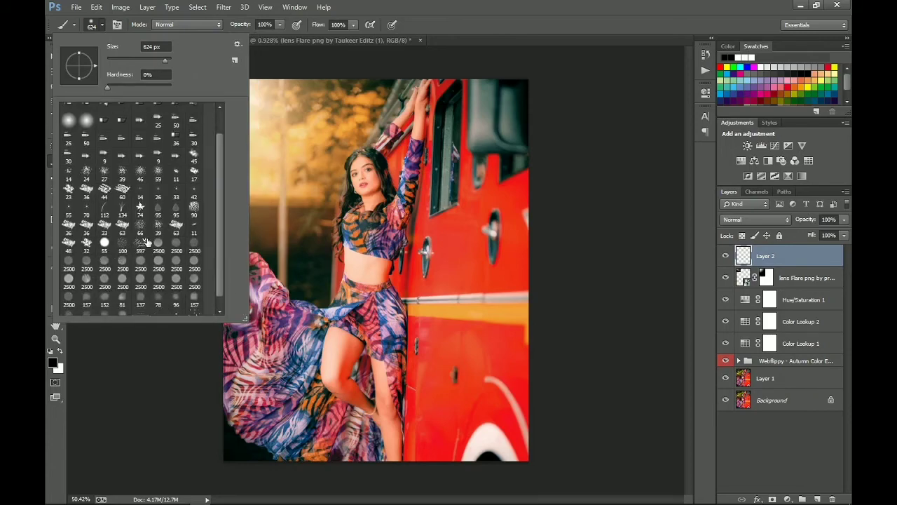
{"action": "left_click", "coordinate": [144, 243]}
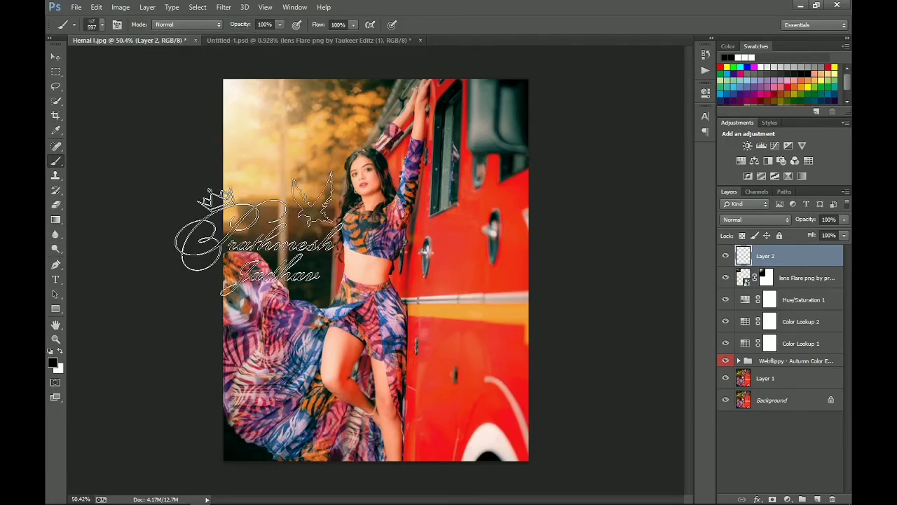
Reduce the signature brush to 90 px and stamp it in white on the dark background beside the woman's waist.
{"action": "left_click", "coordinate": [312, 252]}
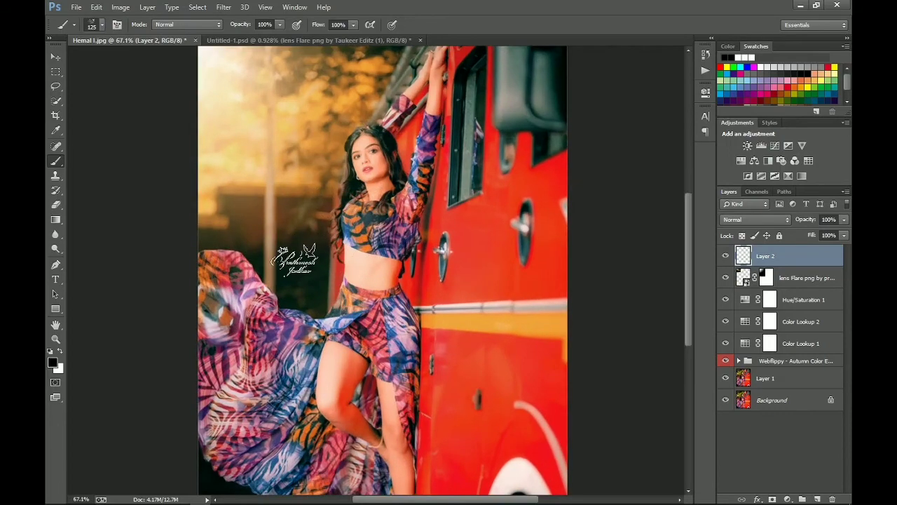
{"action": "scroll", "coordinate": [301, 256], "scroll_direction": "up", "scroll_amount": 5}
{"action": "key", "text": "bracketleft"}
{"action": "key", "text": "bracketleft"}
{"action": "key", "text": "bracketleft"}
{"action": "key", "text": "bracketleft"}
{"action": "key", "text": "bracketleft"}
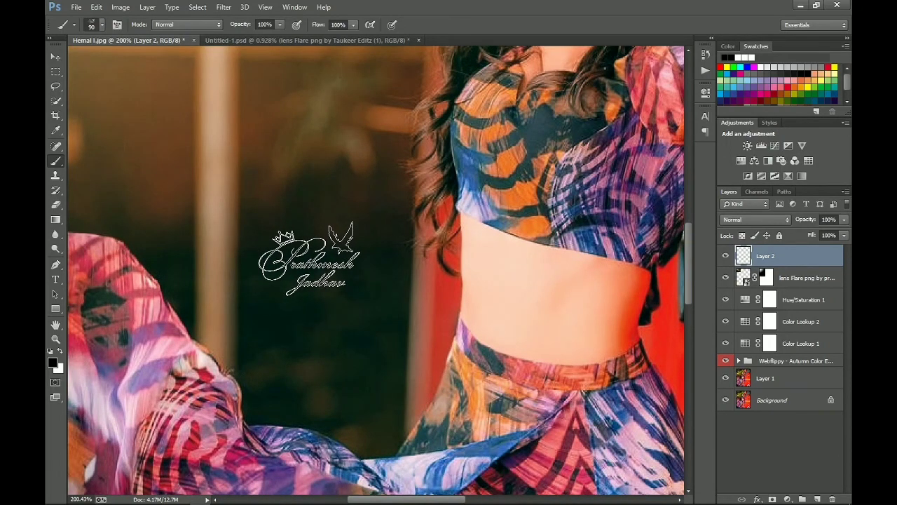
{"action": "key", "text": "x"}
{"action": "left_click", "coordinate": [309, 259]}
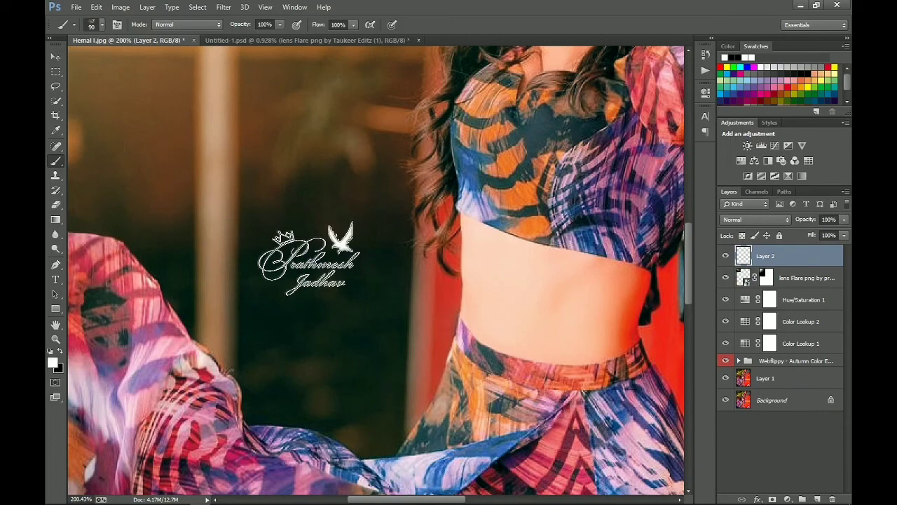
{"action": "scroll", "coordinate": [482, 291], "scroll_direction": "down", "scroll_amount": 3}
{"action": "scroll", "coordinate": [482, 291], "scroll_direction": "down", "scroll_amount": 3}
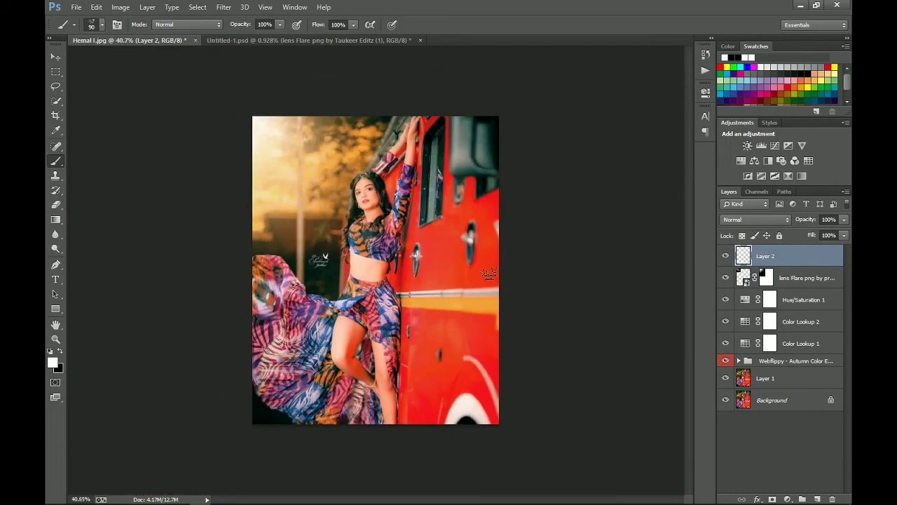
{"action": "scroll", "coordinate": [477, 273], "scroll_direction": "up", "scroll_amount": 1}
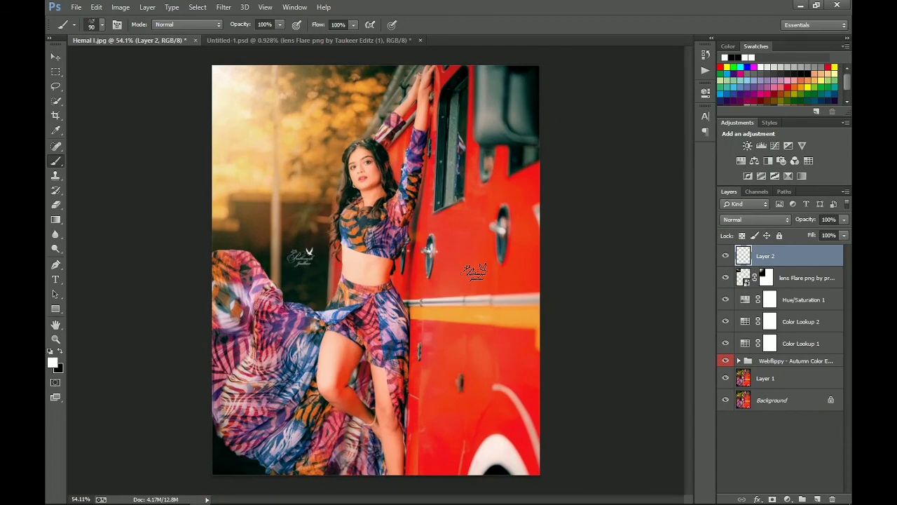